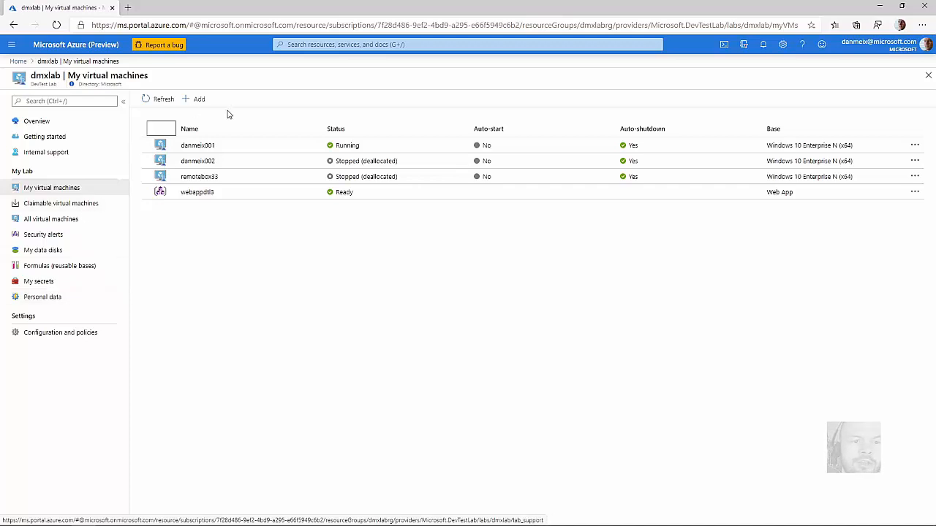
Start a new lab virtual machine based on Visual Studio 2019 Enterprise on Windows 10 Enterprise N (x64), keeping the saved VmPassword secret.
click(198, 100)
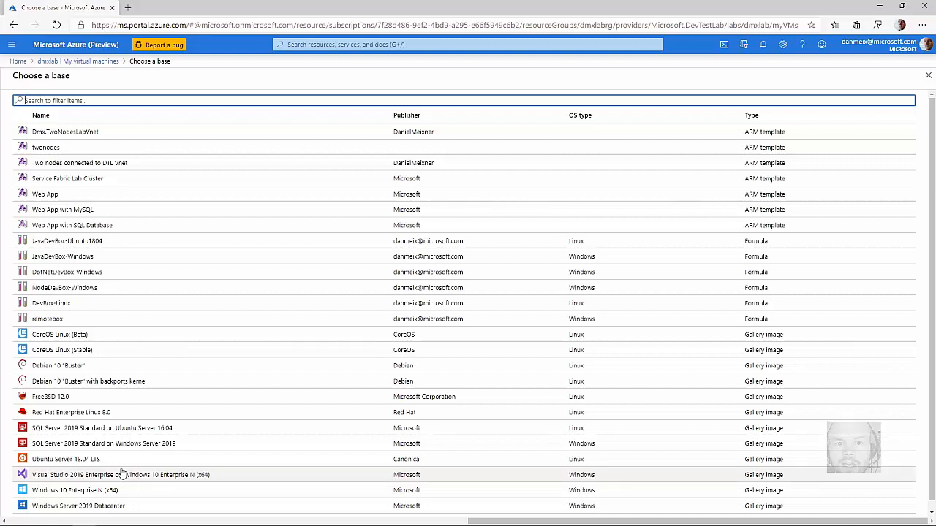
click(140, 473)
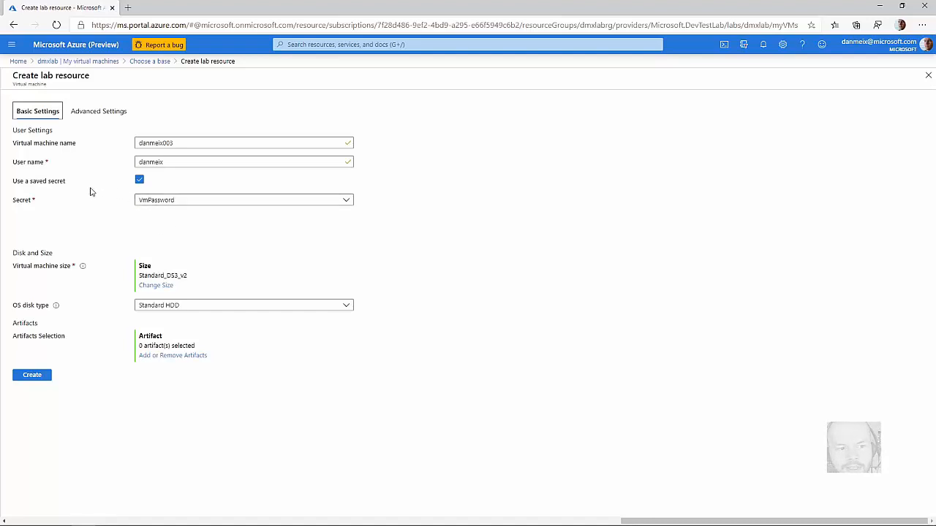
click(139, 180)
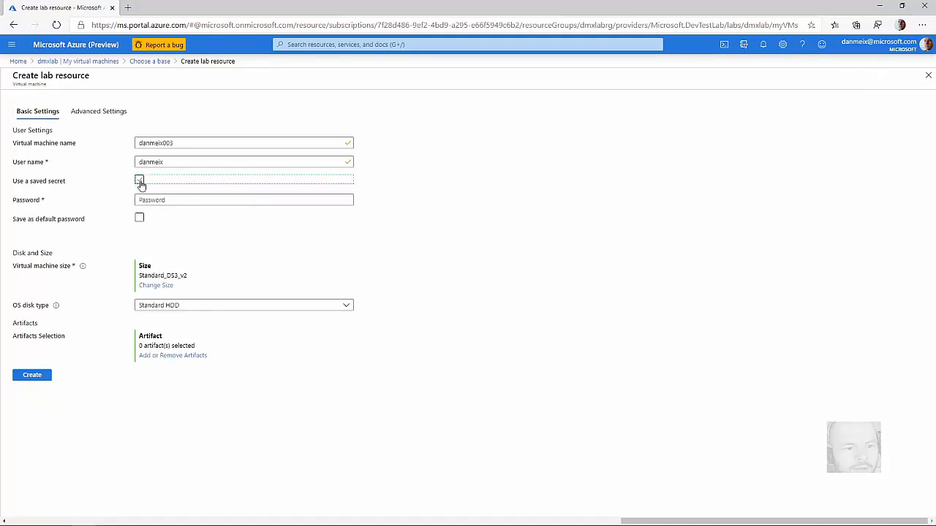
click(140, 181)
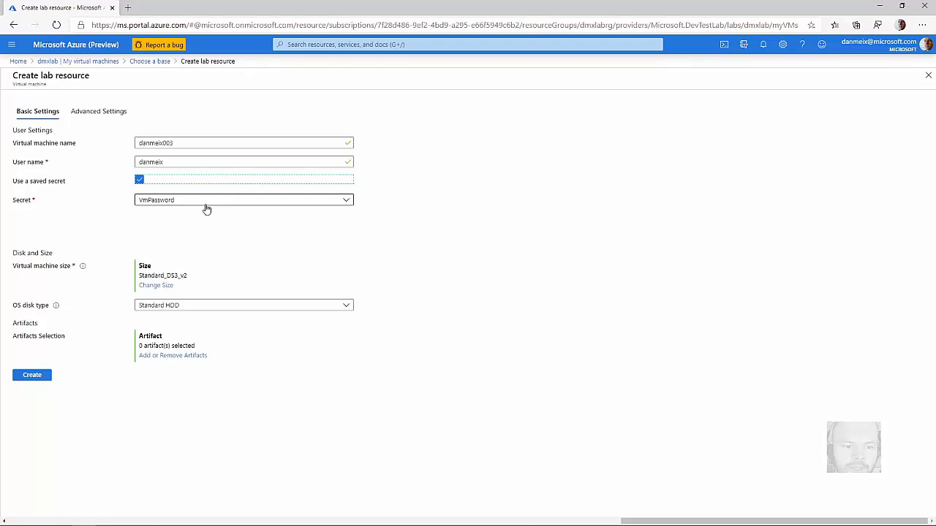
Remove the size filter, choose the DS3_v2 virtual machine size and set the OS disk type to Premium SSD.
click(156, 286)
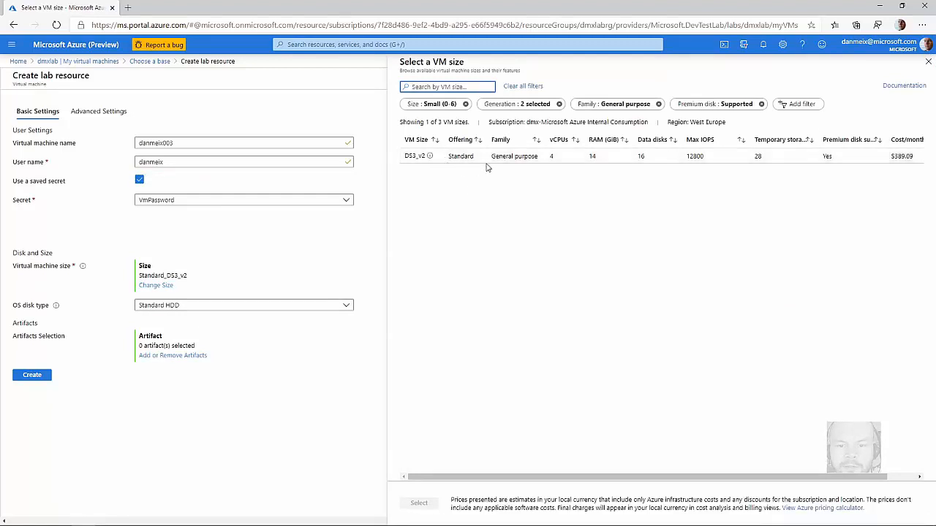
click(465, 104)
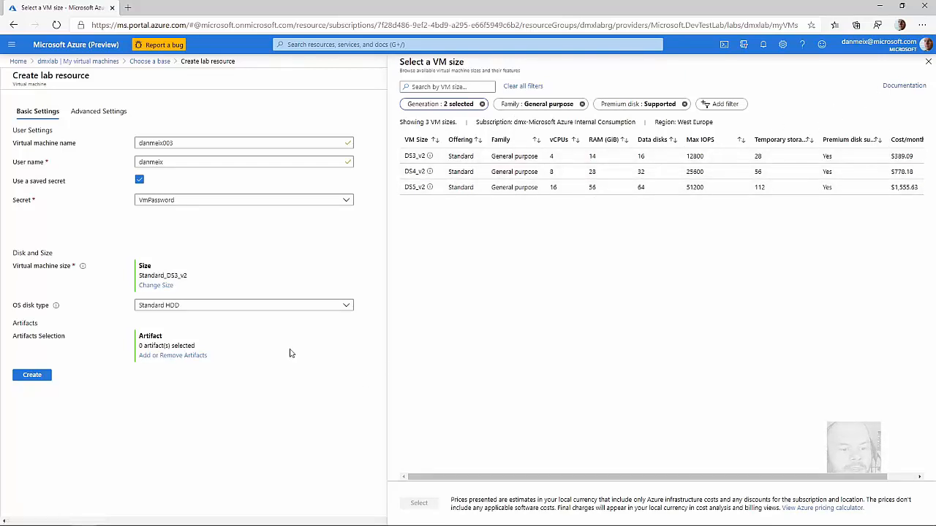
click(453, 156)
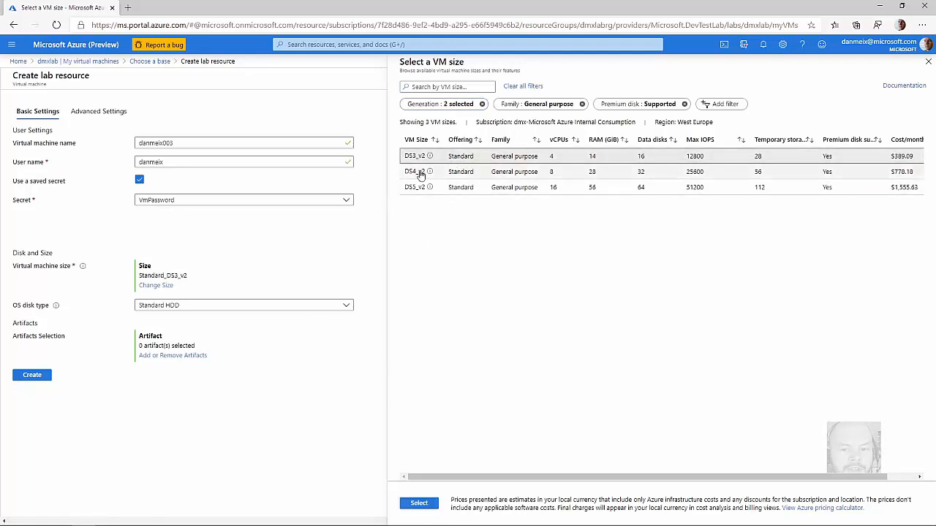
click(419, 503)
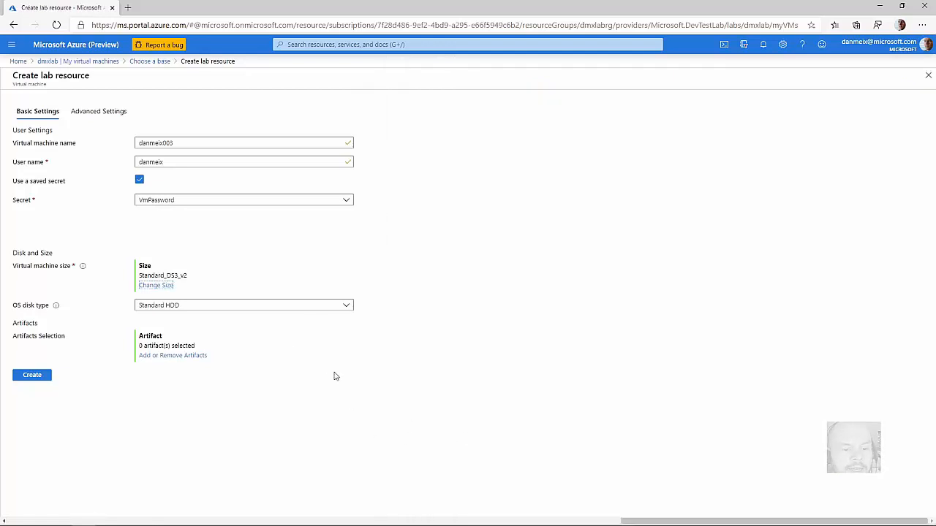
click(343, 308)
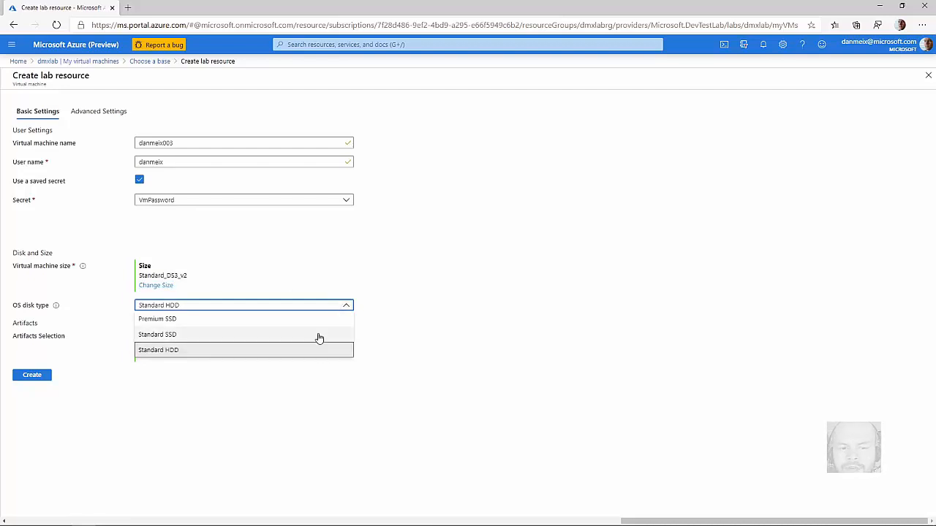
click(318, 321)
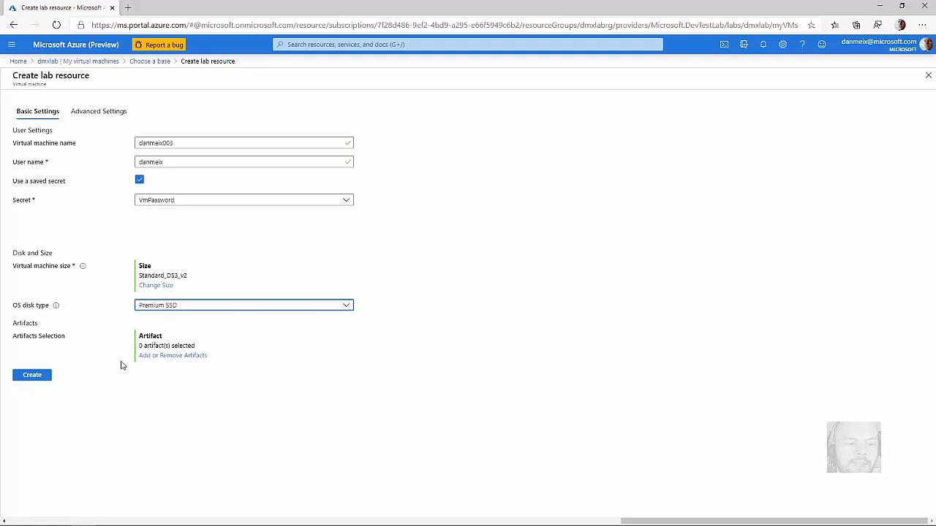
Add the Chrome and Visual Studio Code artifacts to the new virtual machine.
click(199, 356)
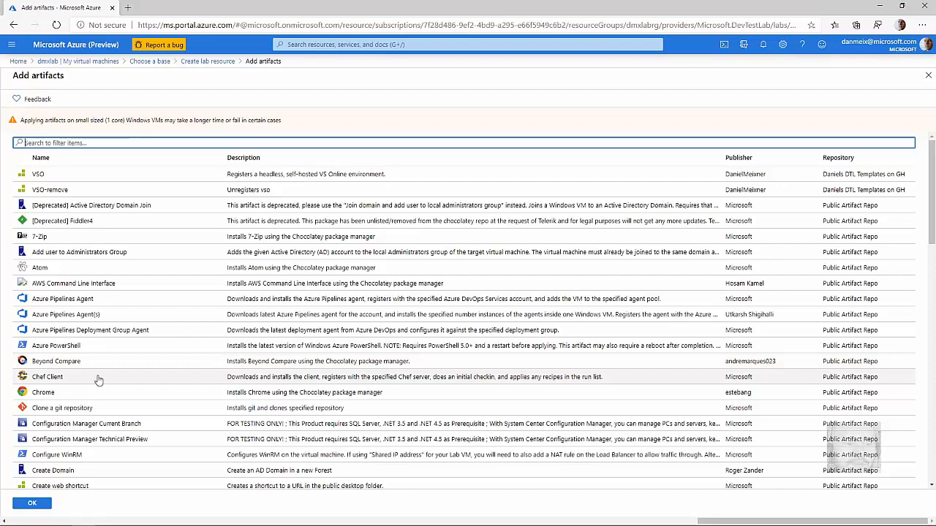
click(66, 393)
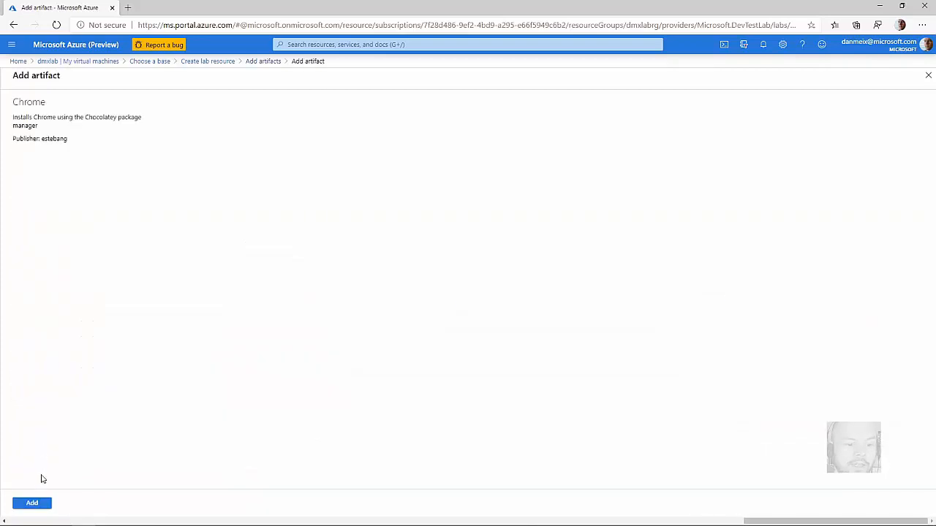
click(32, 504)
scroll(153, 397, down, 5)
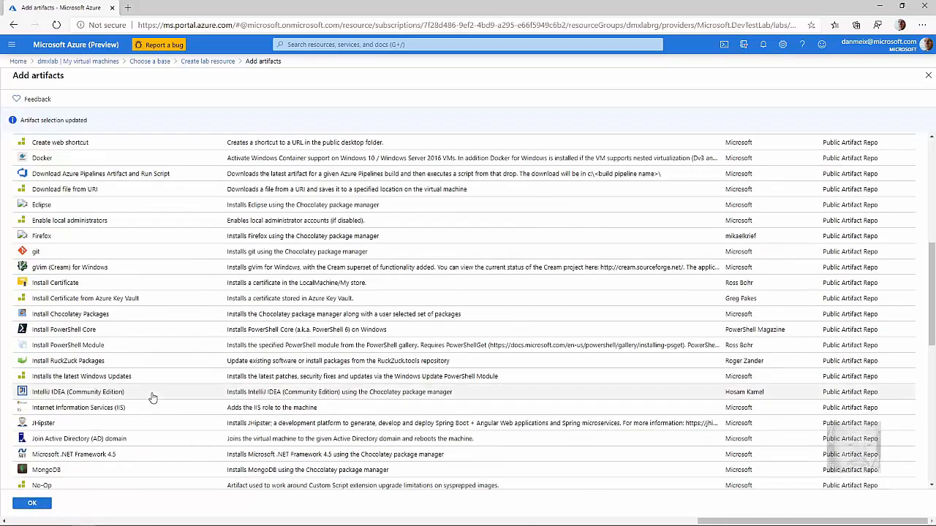
scroll(153, 397, down, 10)
click(136, 418)
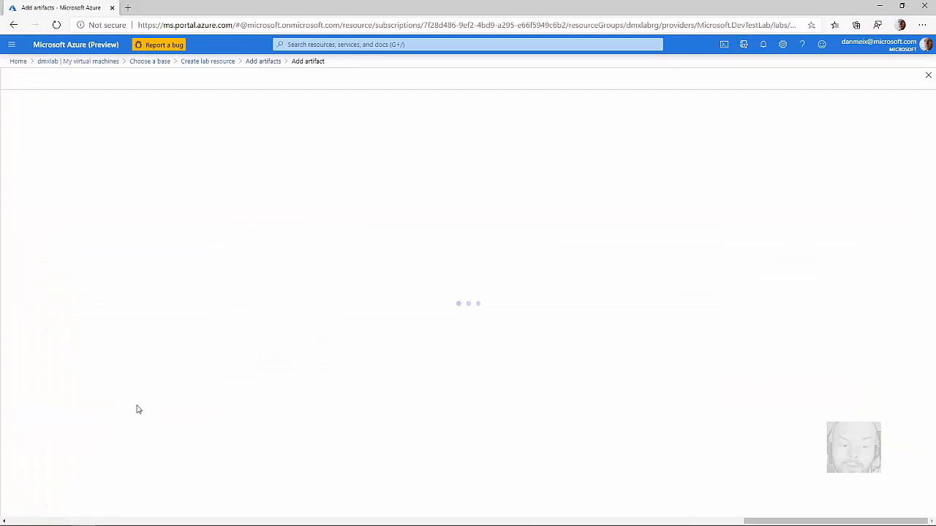
click(44, 503)
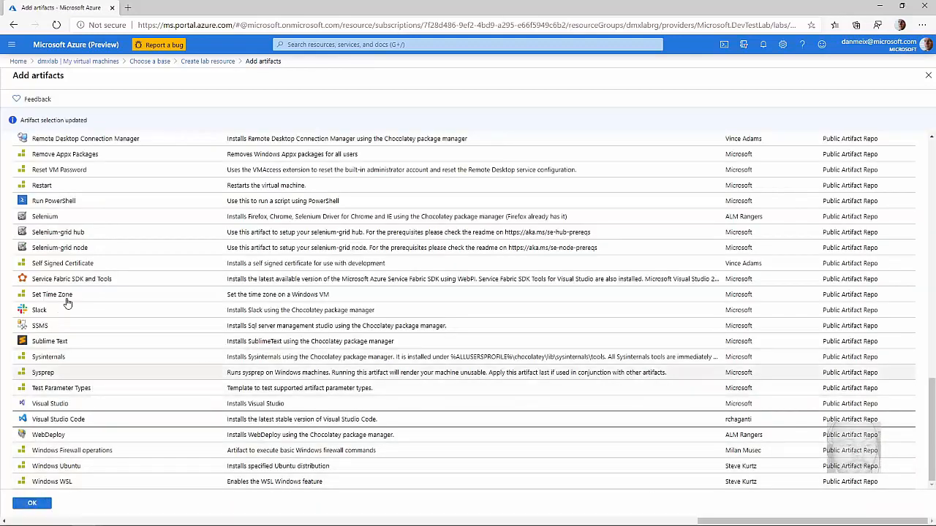
click(34, 504)
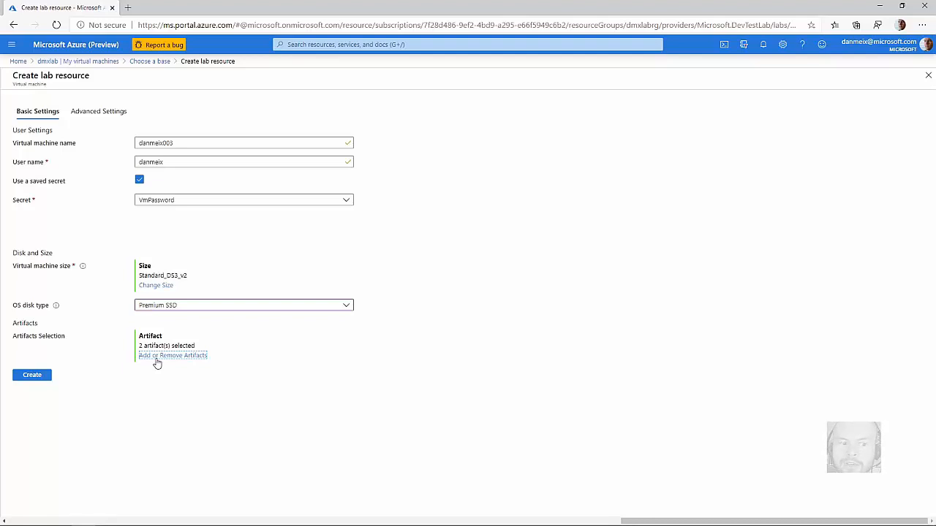
Make the machine claimable and try to set the number of instances to 10.
click(110, 113)
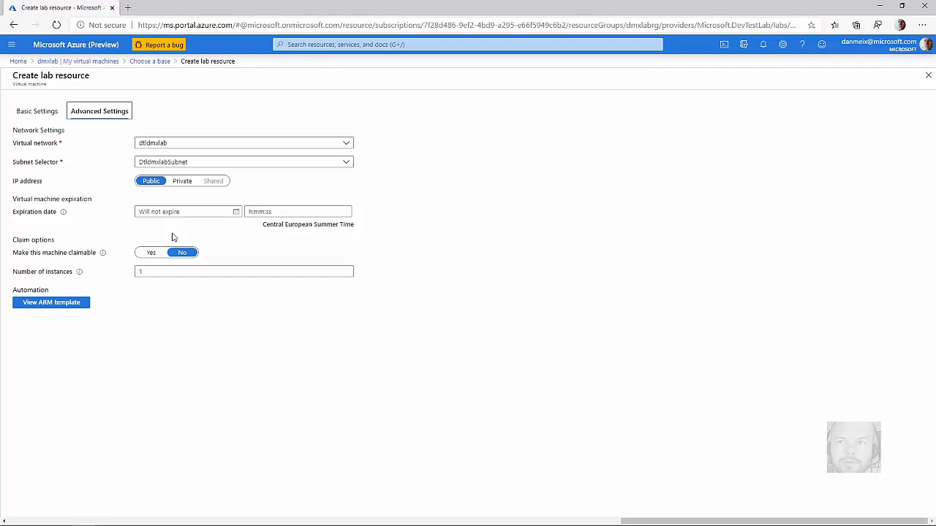
click(151, 253)
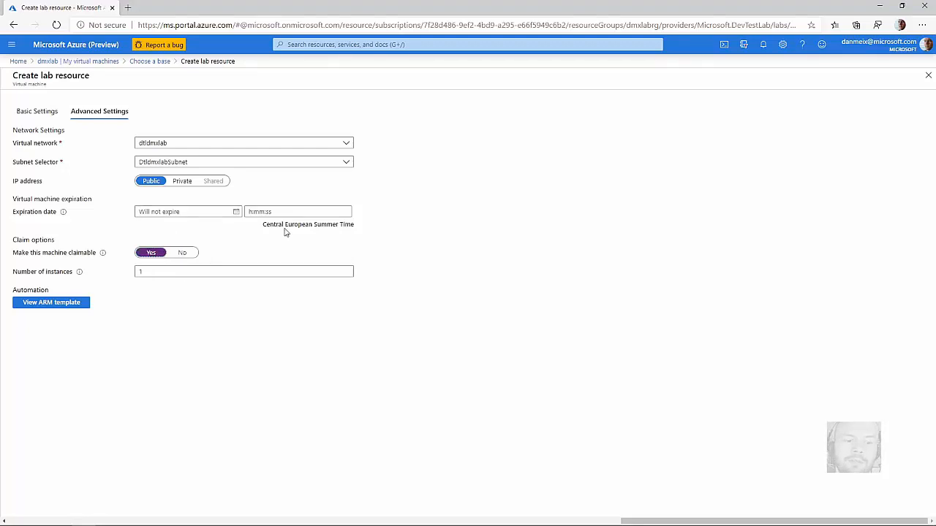
click(166, 272)
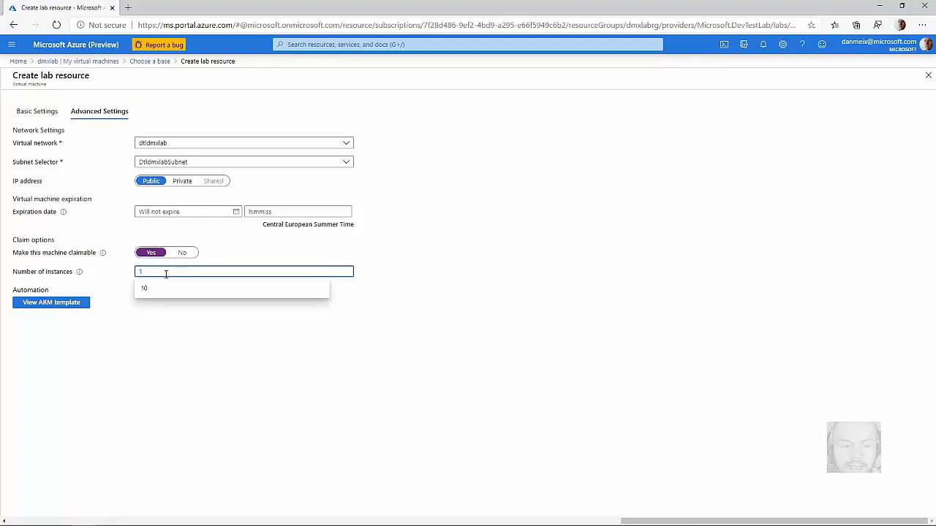
text(10)
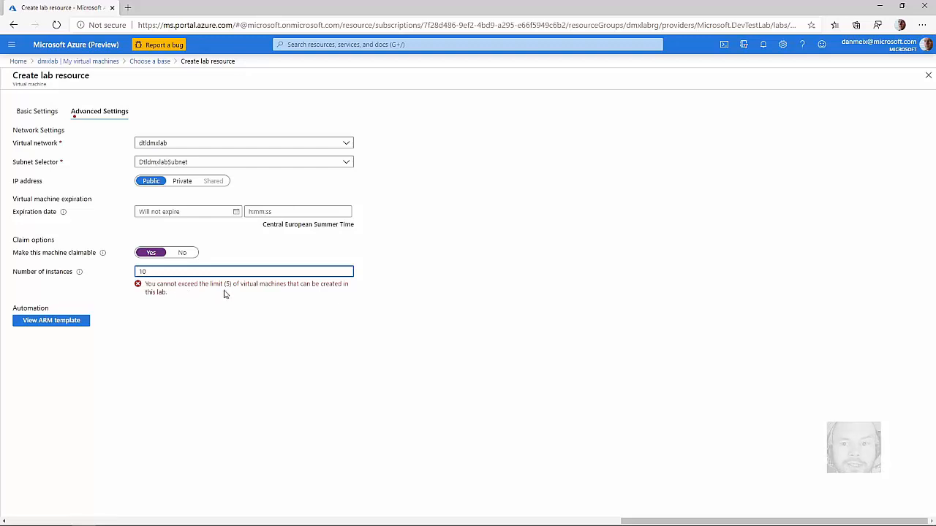
Reduce the number of instances to 5 and then to 1, and return to the basic settings.
double_click(150, 273)
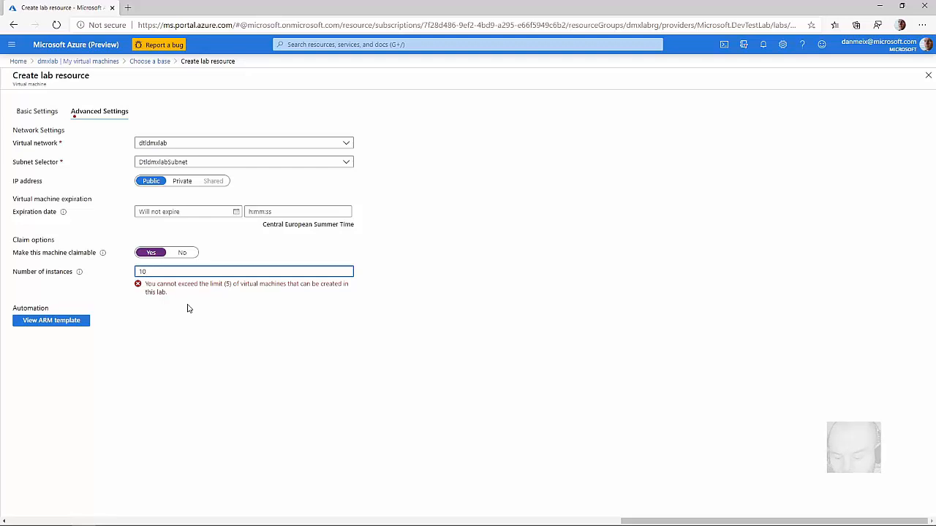
key(ctrl+a)
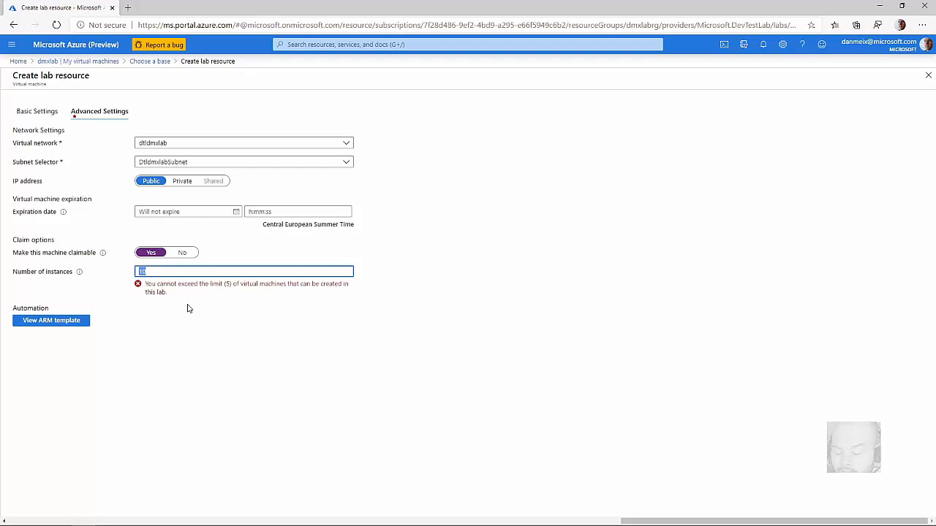
text(5)
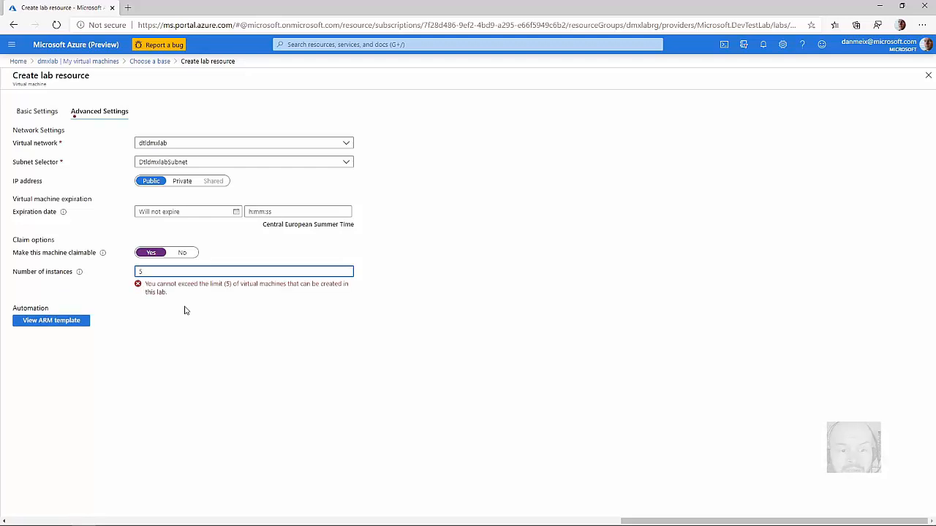
key(BackSpace)
text(1)
click(37, 111)
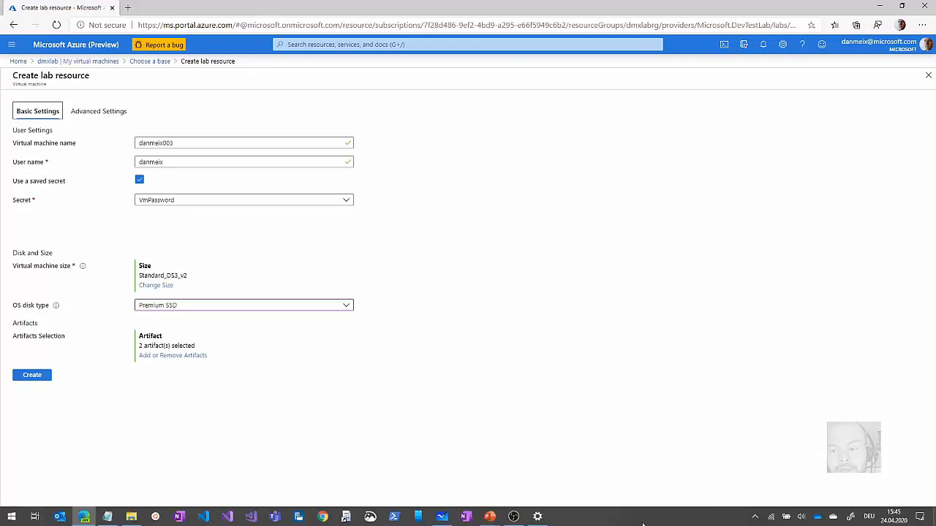
Discard the unsaved virtual machine configuration and go back to the lab's list of virtual machines.
click(928, 77)
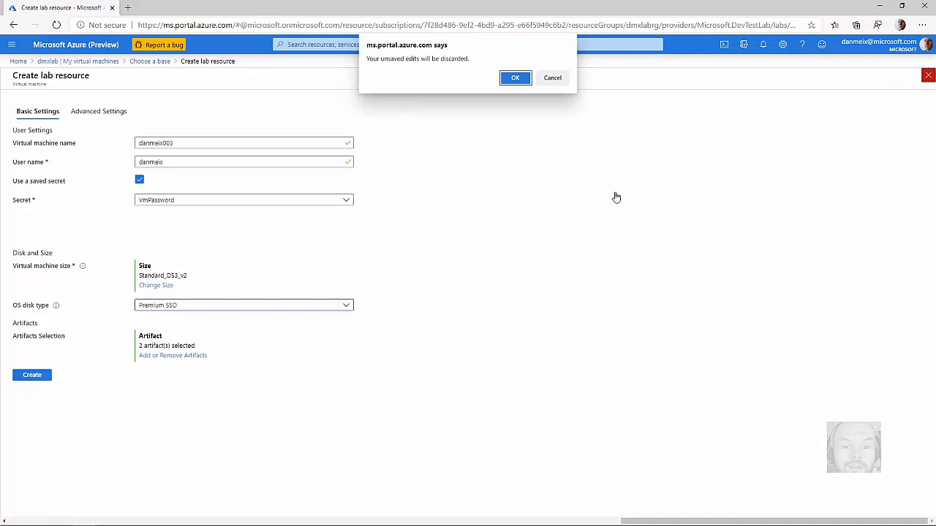
click(521, 78)
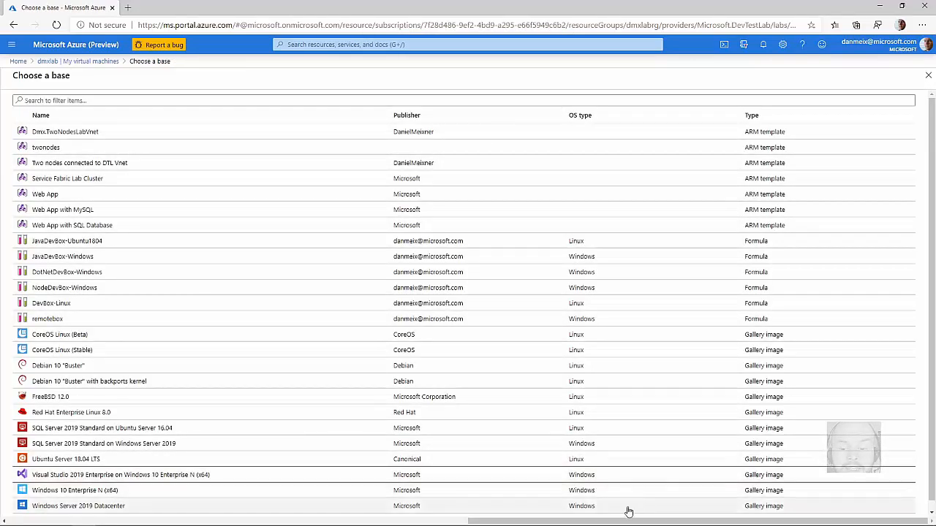
drag(623, 523, 202, 510)
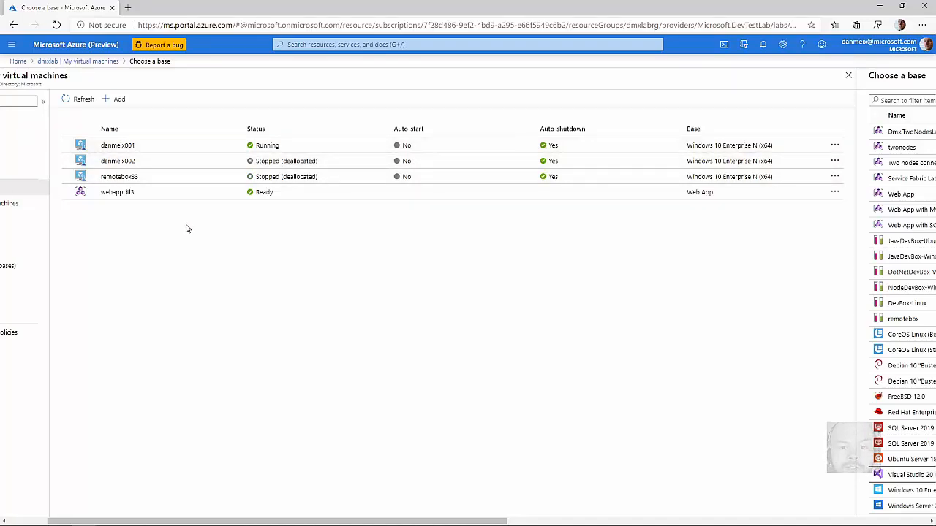
Open the running virtual machine, start a Remote Desktop connection from its RDP file, and cancel at the credentials request.
click(137, 150)
click(137, 150)
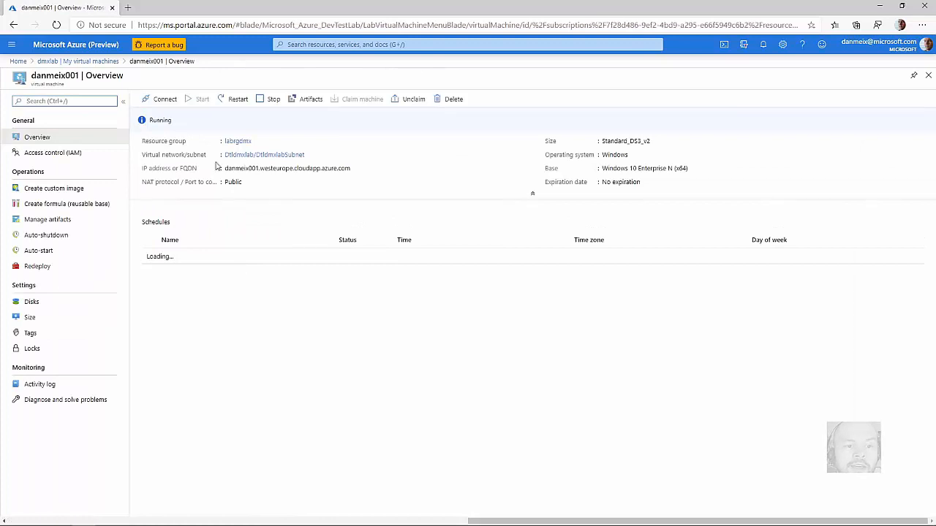
click(165, 102)
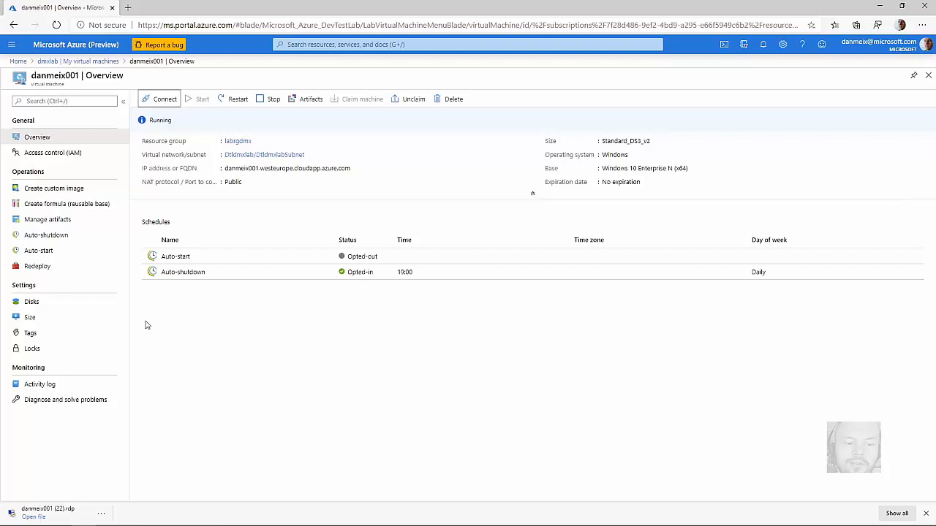
click(33, 518)
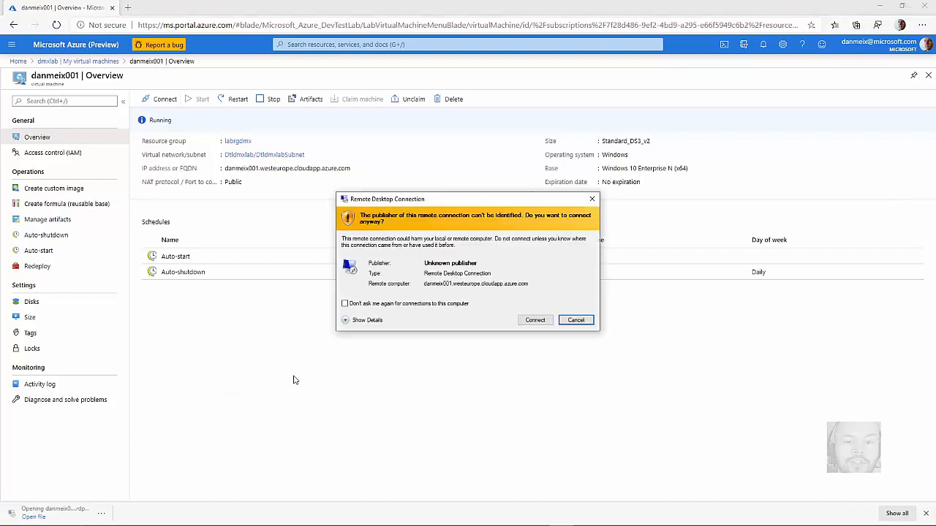
click(536, 320)
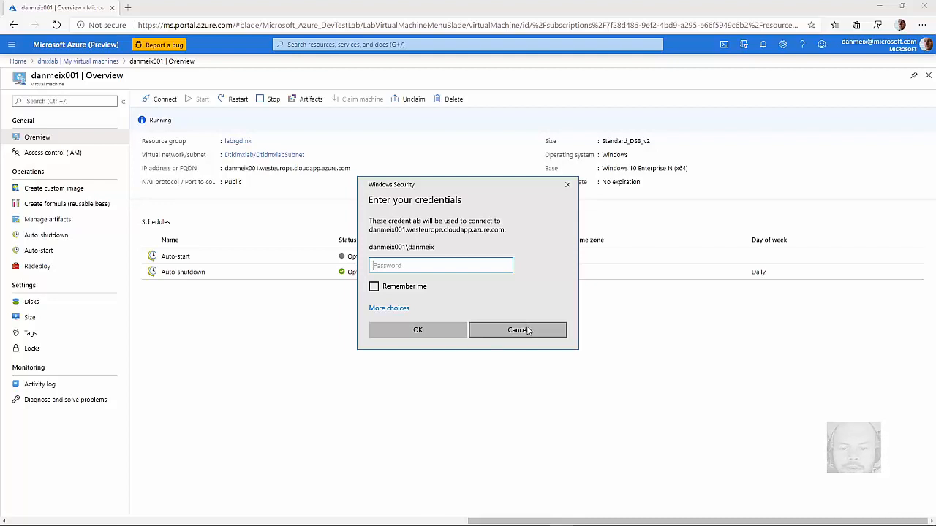
click(531, 330)
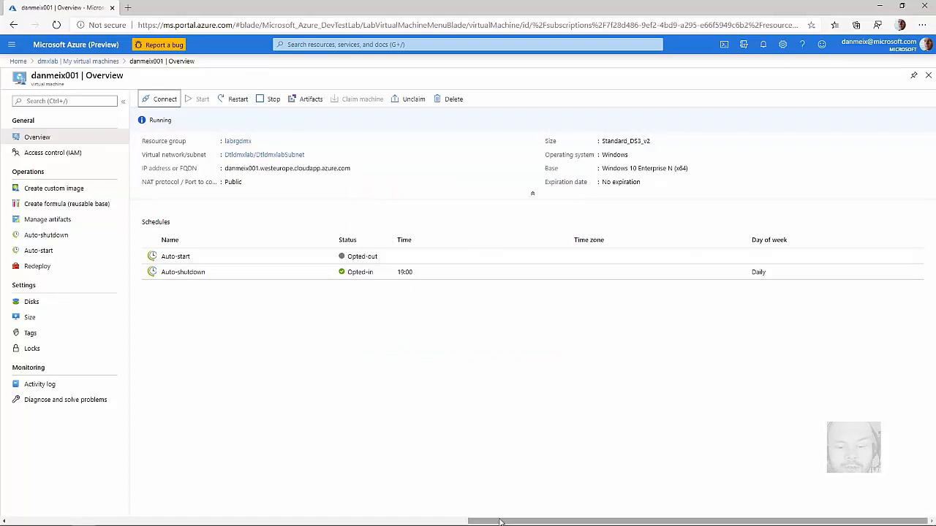
Return to the lab's virtual machine list and start a new virtual machine from the DotNetDevBox-Windows formula.
drag(501, 521, 11, 487)
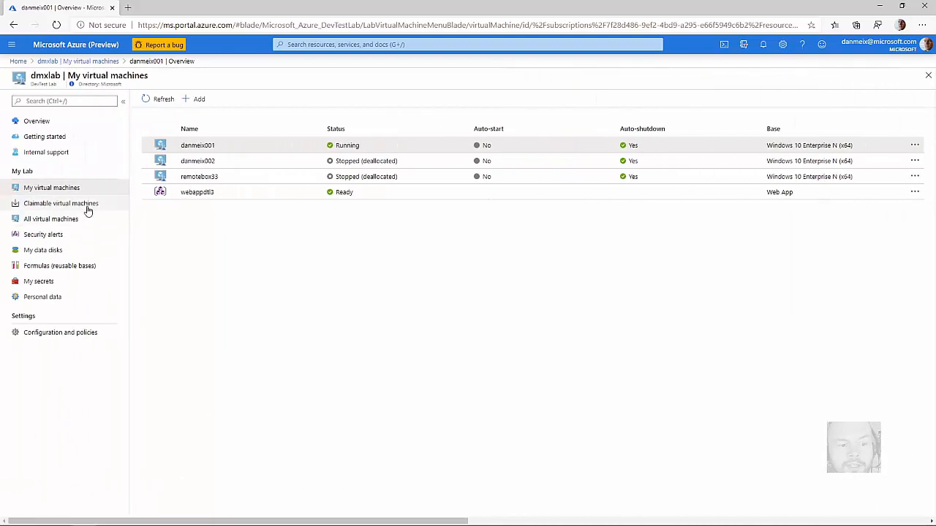
click(198, 99)
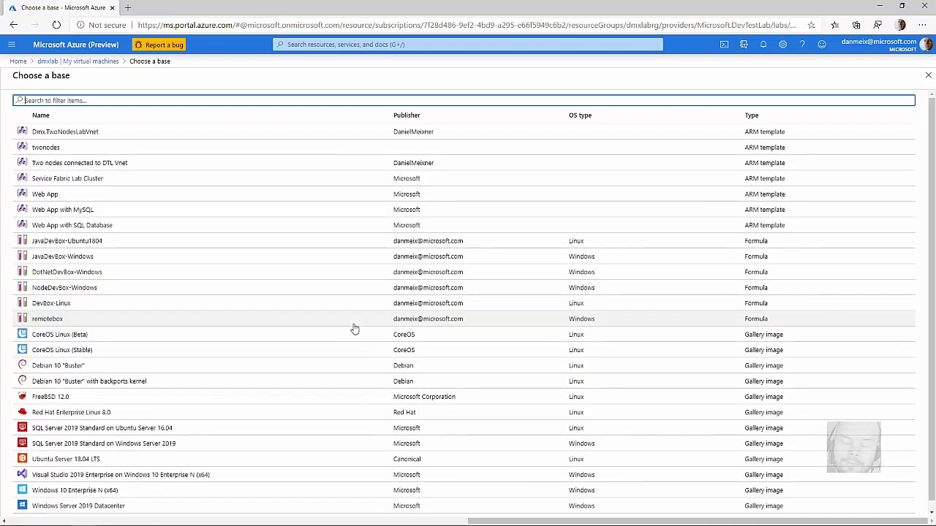
click(91, 274)
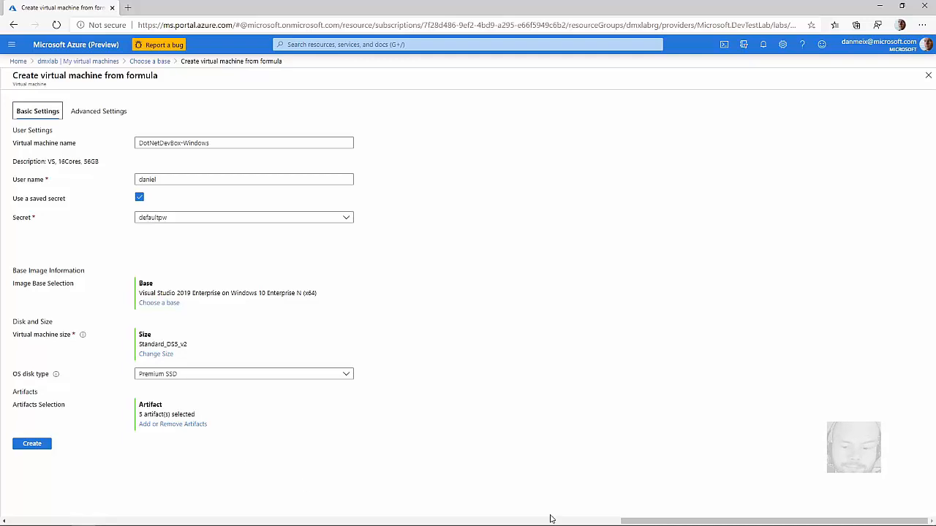
drag(626, 521, 304, 523)
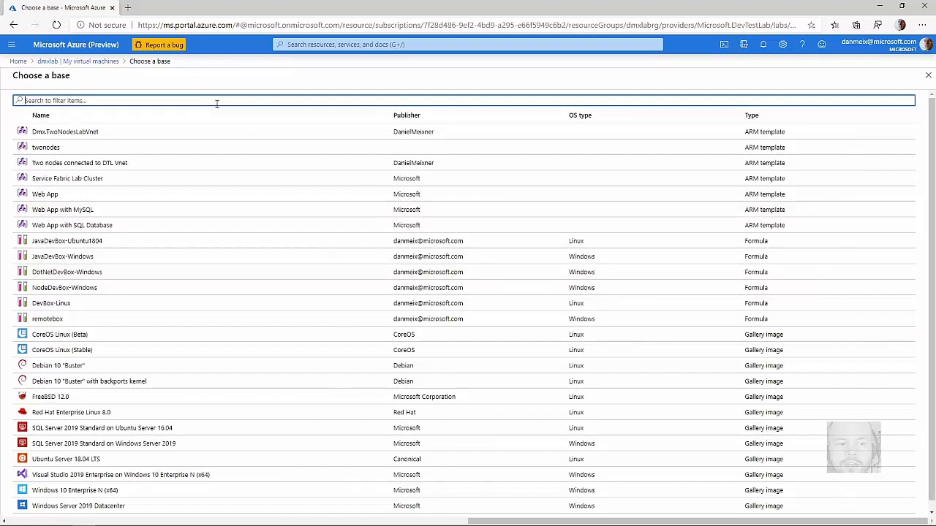
click(91, 212)
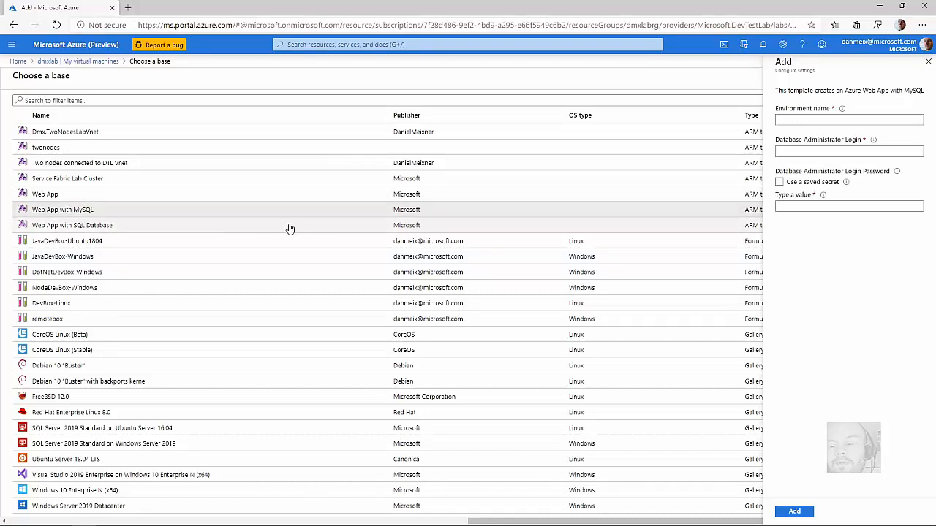
click(818, 124)
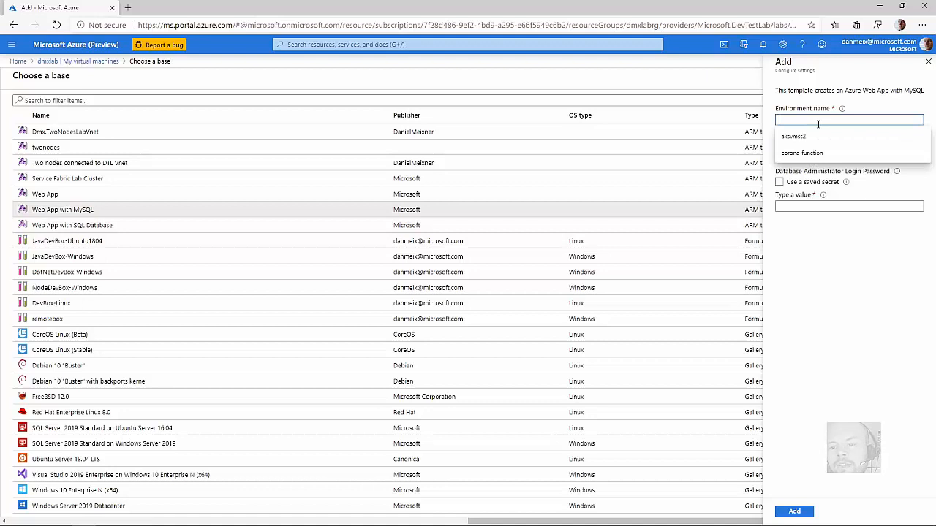
click(882, 113)
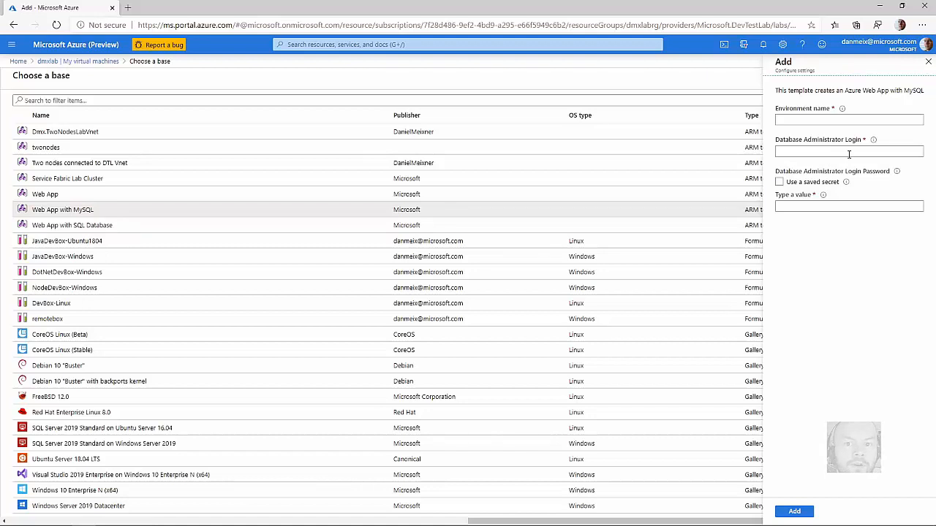
click(781, 182)
click(911, 208)
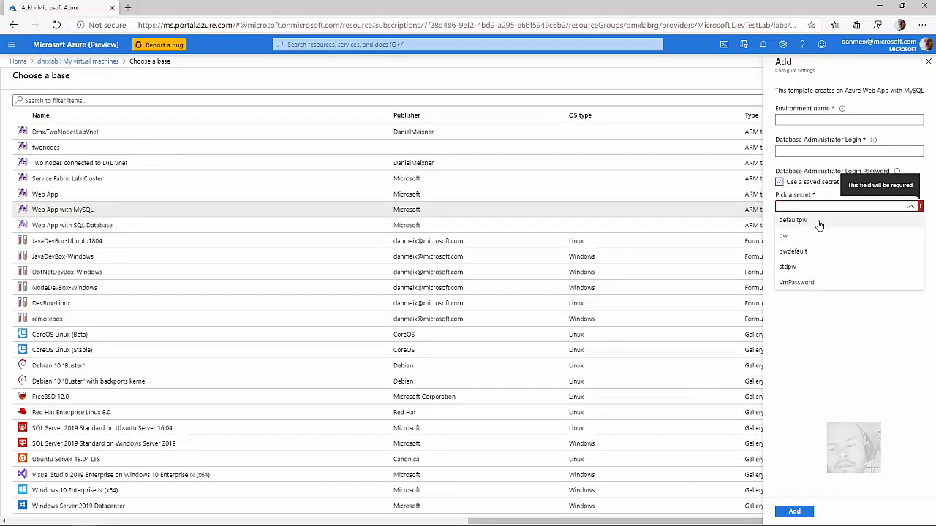
click(793, 220)
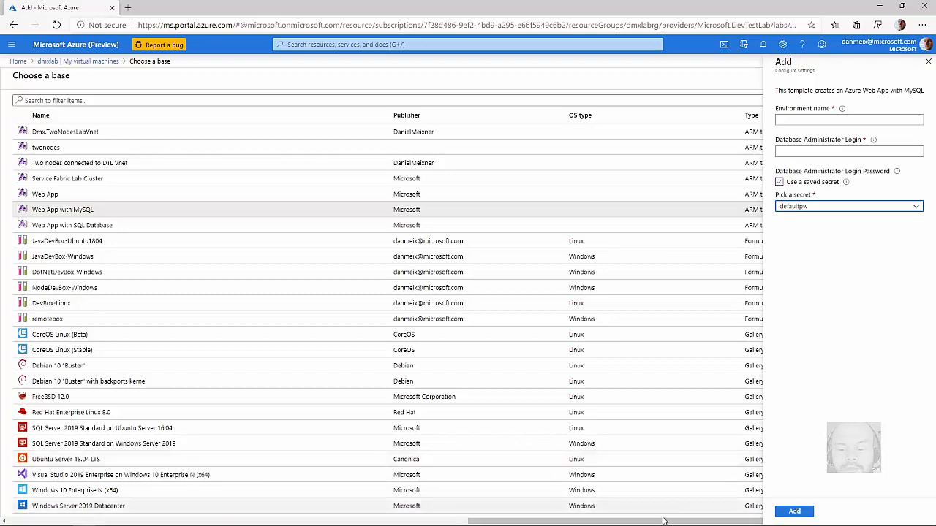
Discard the unsaved Web App with MySQL environment settings and return to the lab's list of virtual machines.
drag(663, 522, 184, 497)
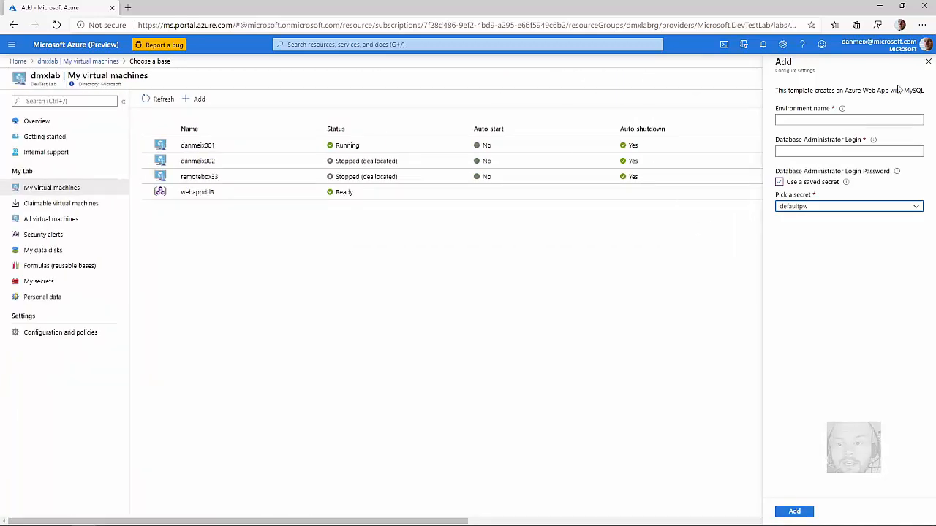
click(930, 65)
click(516, 79)
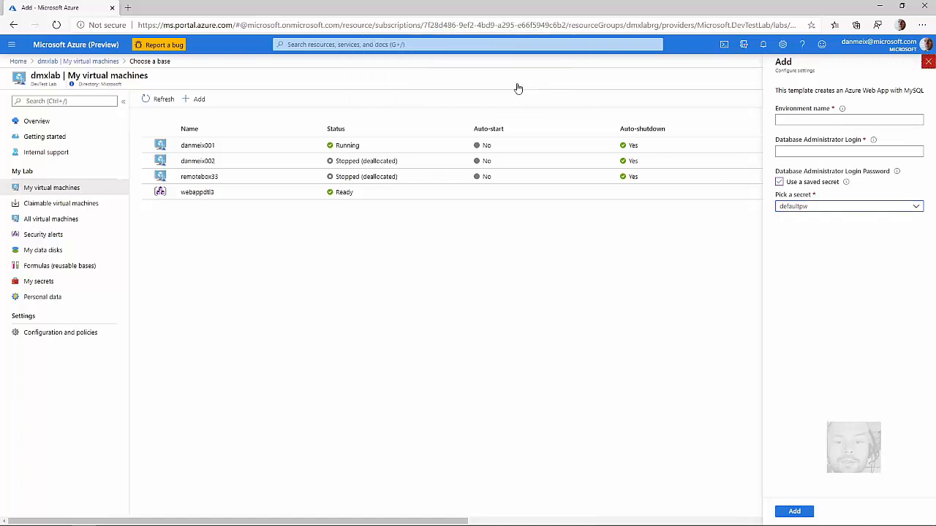
drag(476, 521, 17, 487)
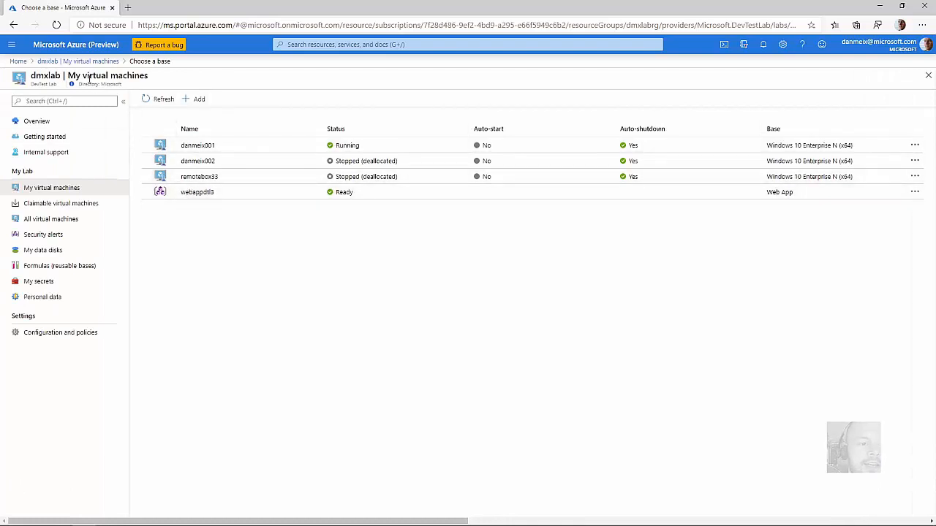
drag(147, 76, 76, 76)
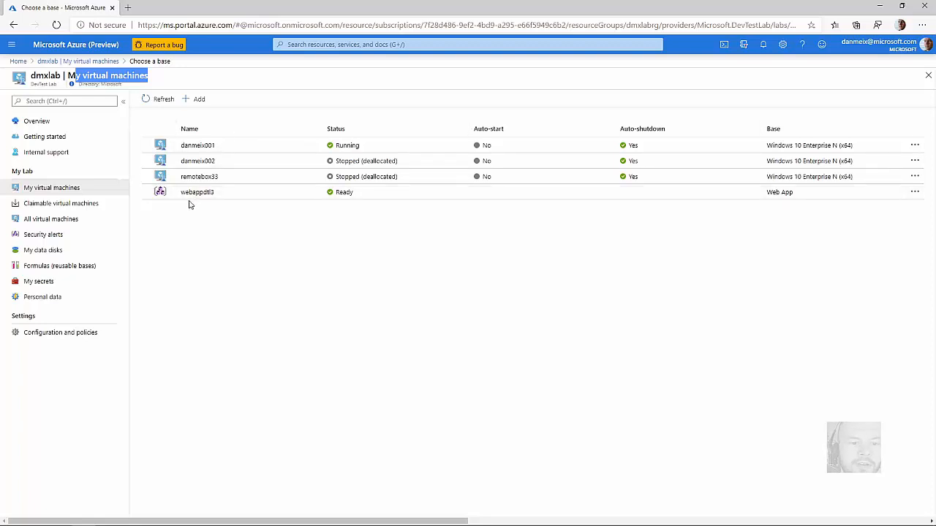
Open the running virtual machine and examine its auto-shutdown and auto-start settings.
click(241, 147)
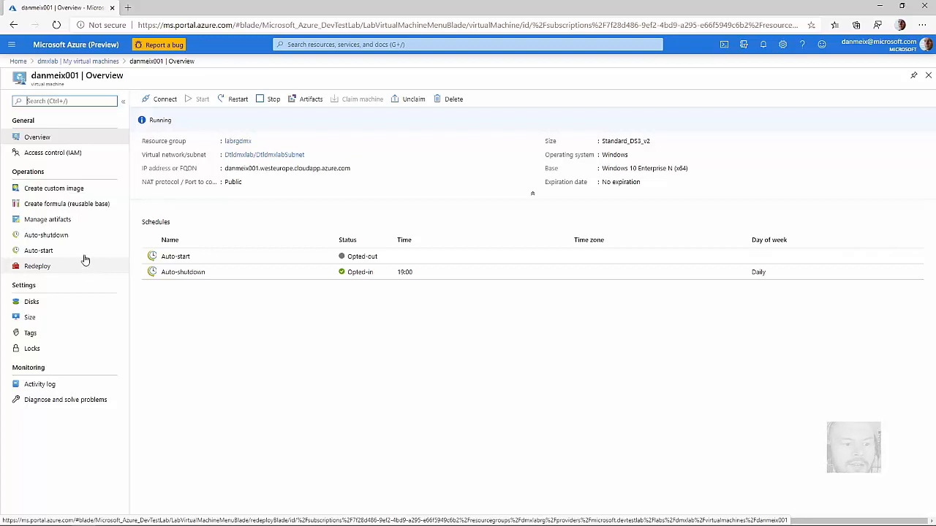
click(82, 241)
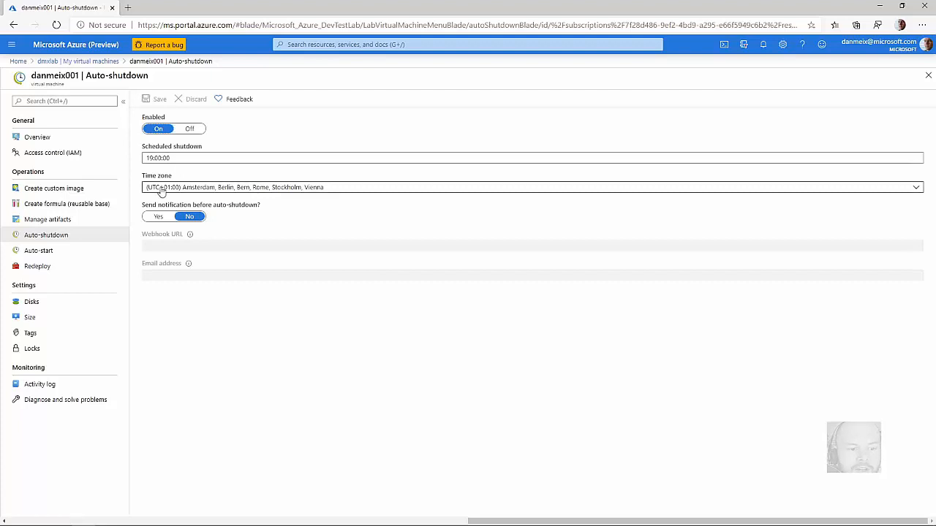
click(65, 254)
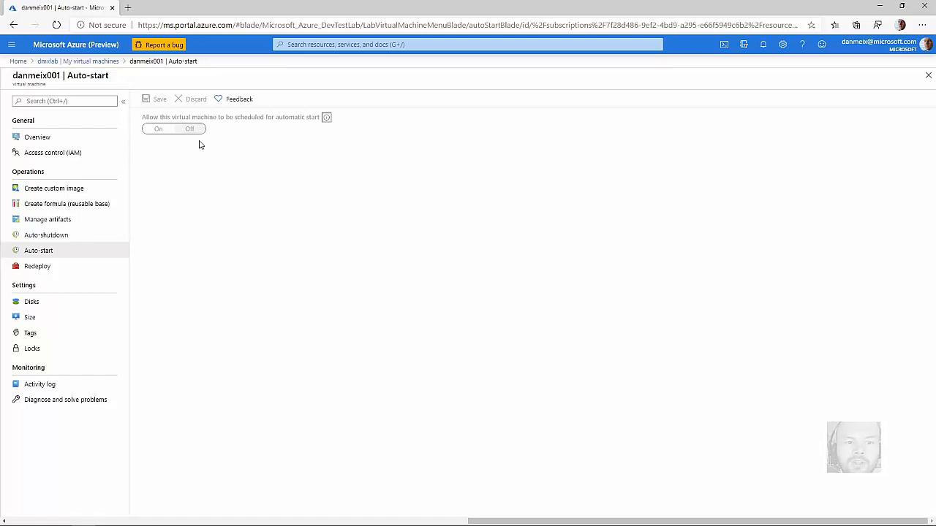
mouse_move(330, 122)
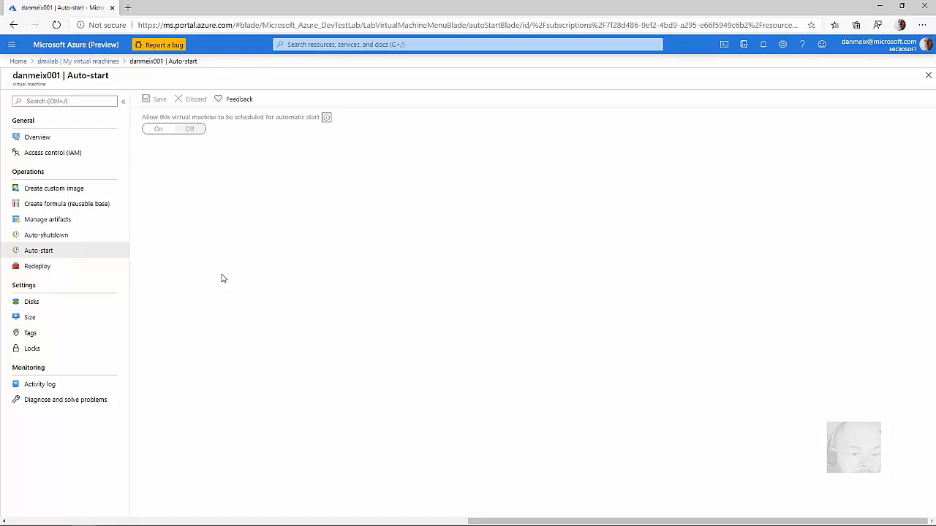
Examine the sizes available for the virtual machine, highlight DS5_v2 without applying it, and go back to the auto-shutdown settings.
click(92, 316)
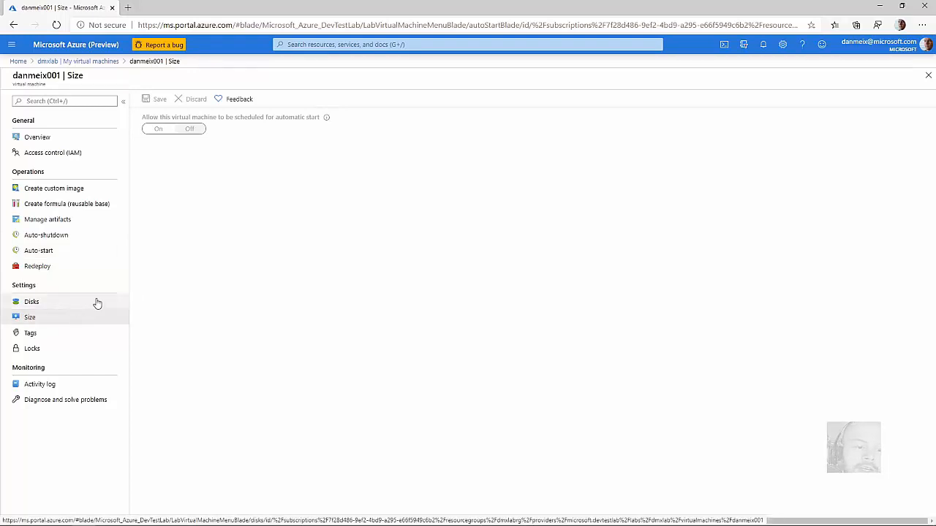
click(27, 320)
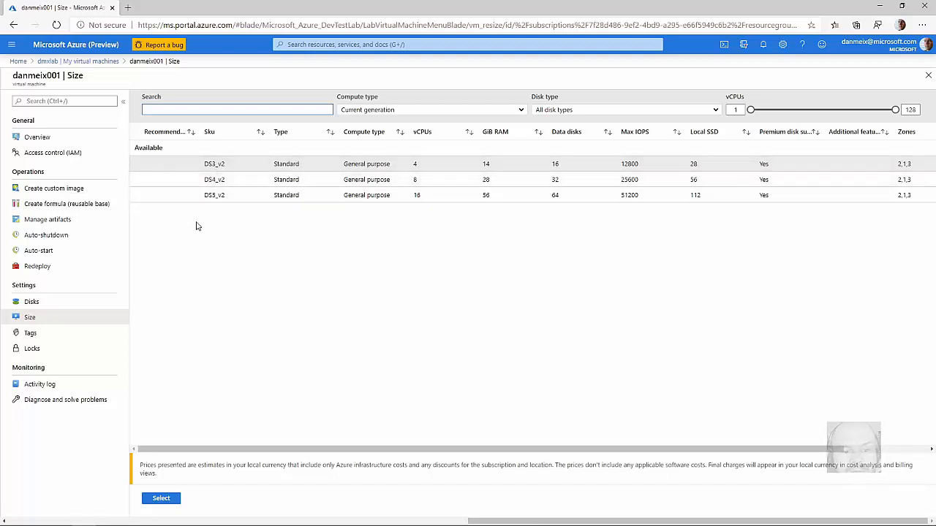
click(246, 197)
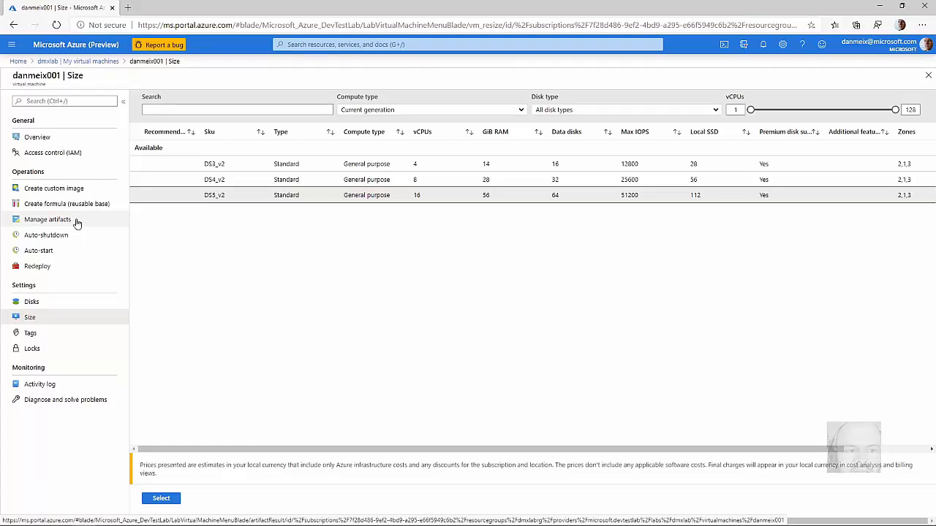
click(46, 235)
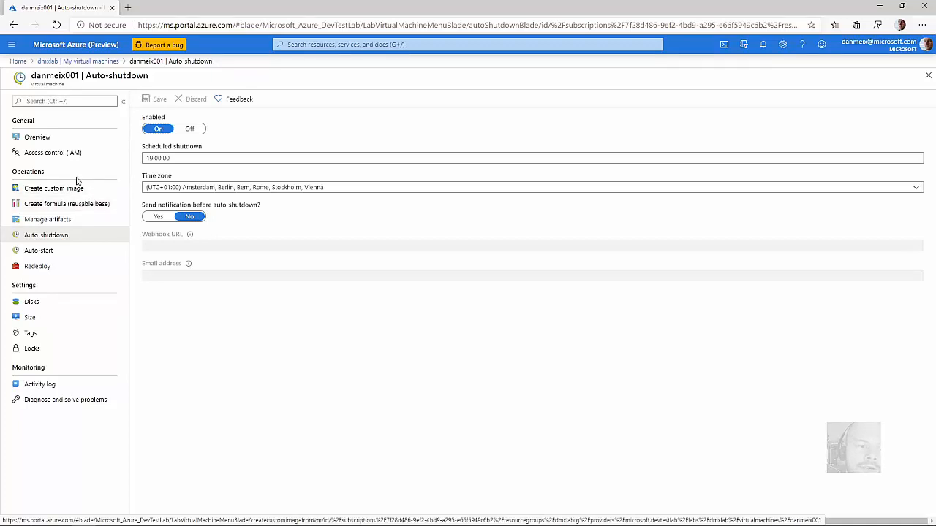
Return to the lab and look through its claimable virtual machines, security alerts, data disks, formulas and secrets, ending on the lab overview.
click(67, 61)
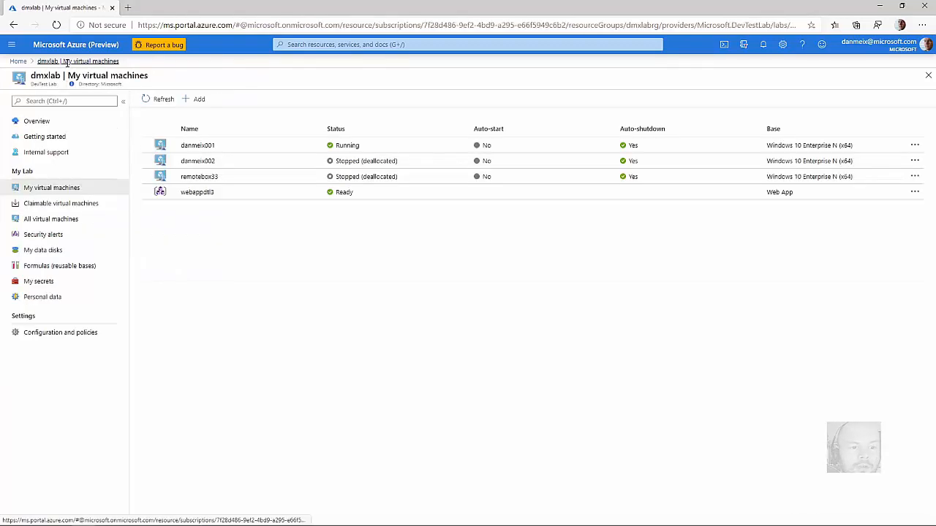
click(67, 203)
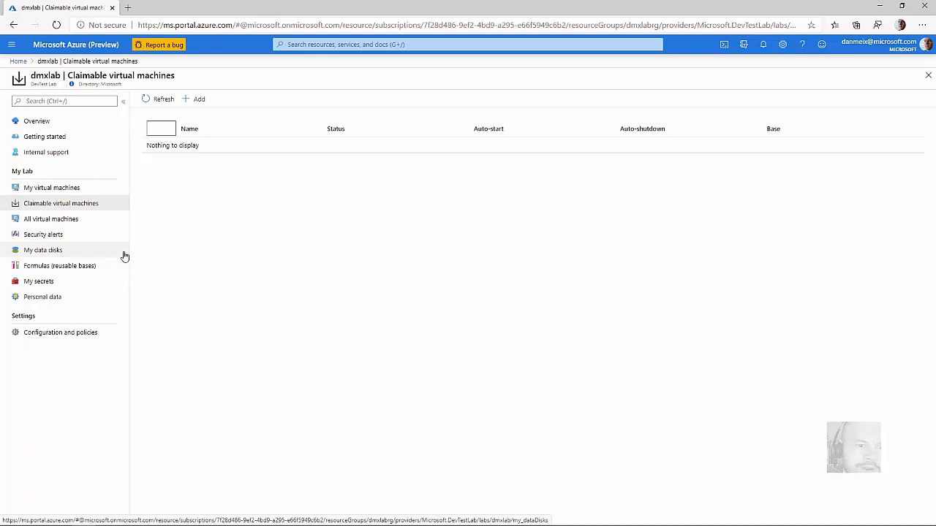
click(86, 243)
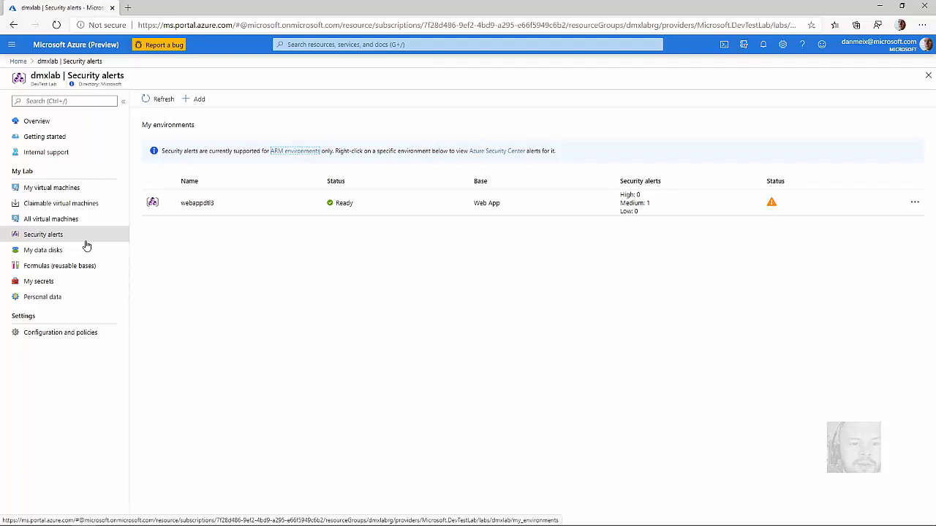
click(53, 252)
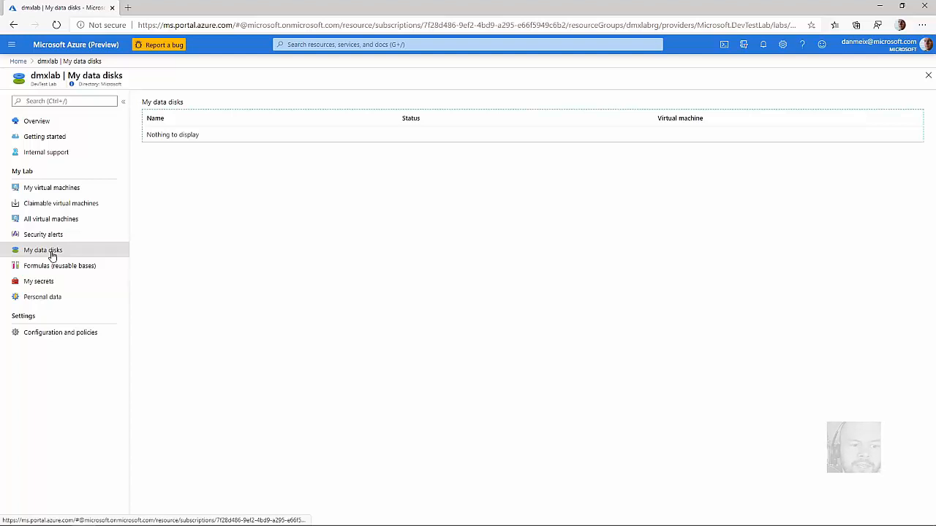
click(55, 269)
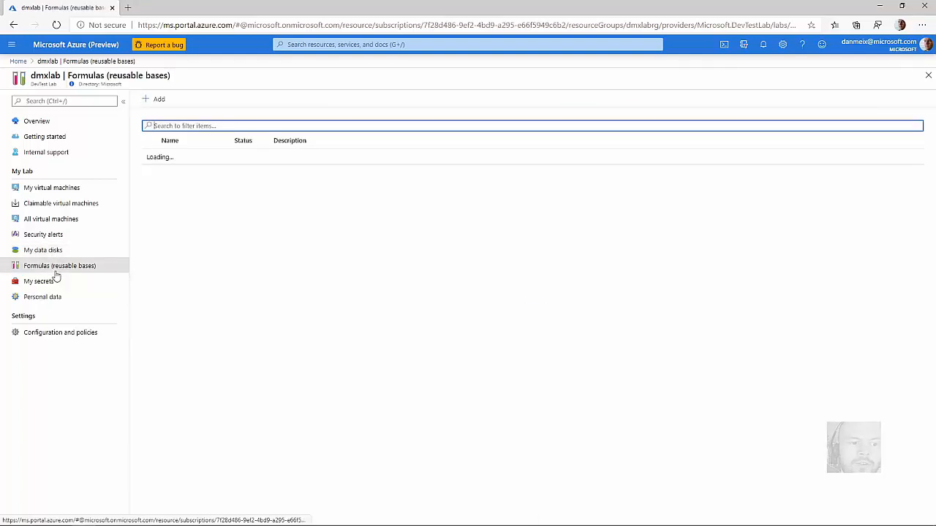
click(49, 283)
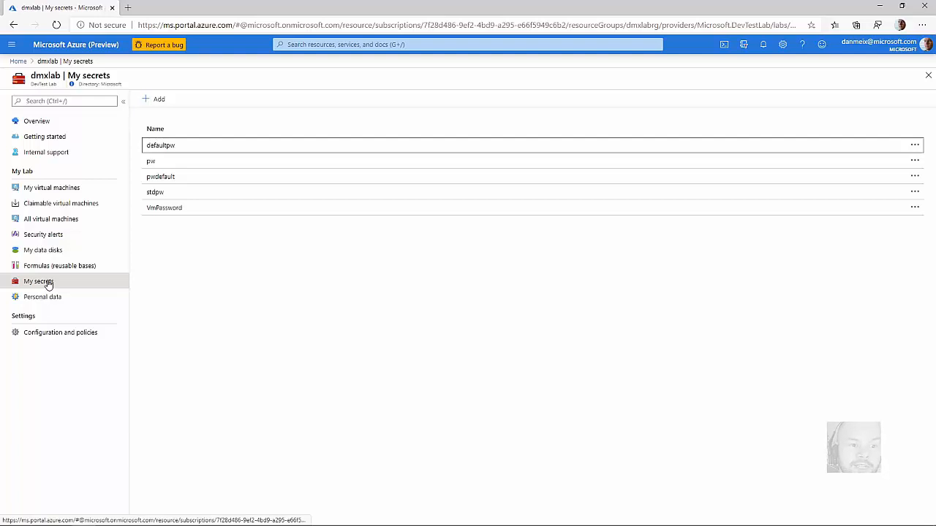
click(78, 121)
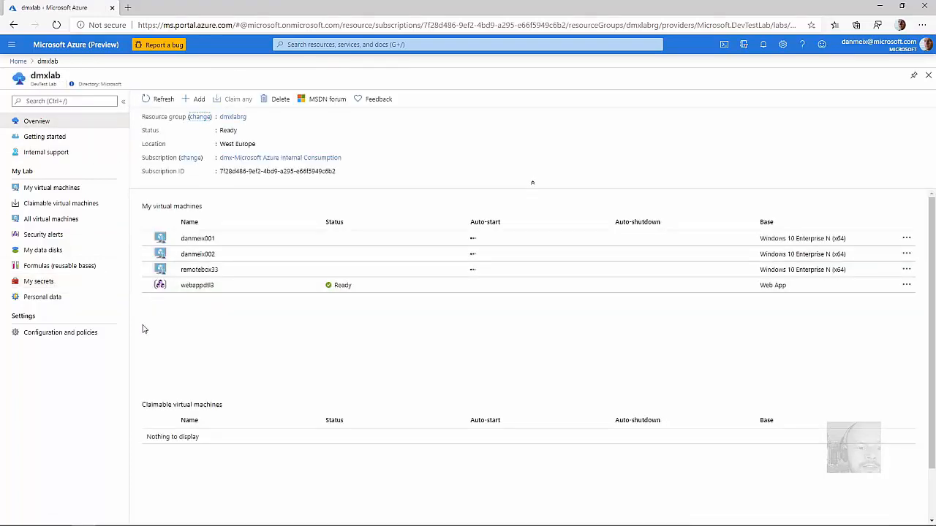